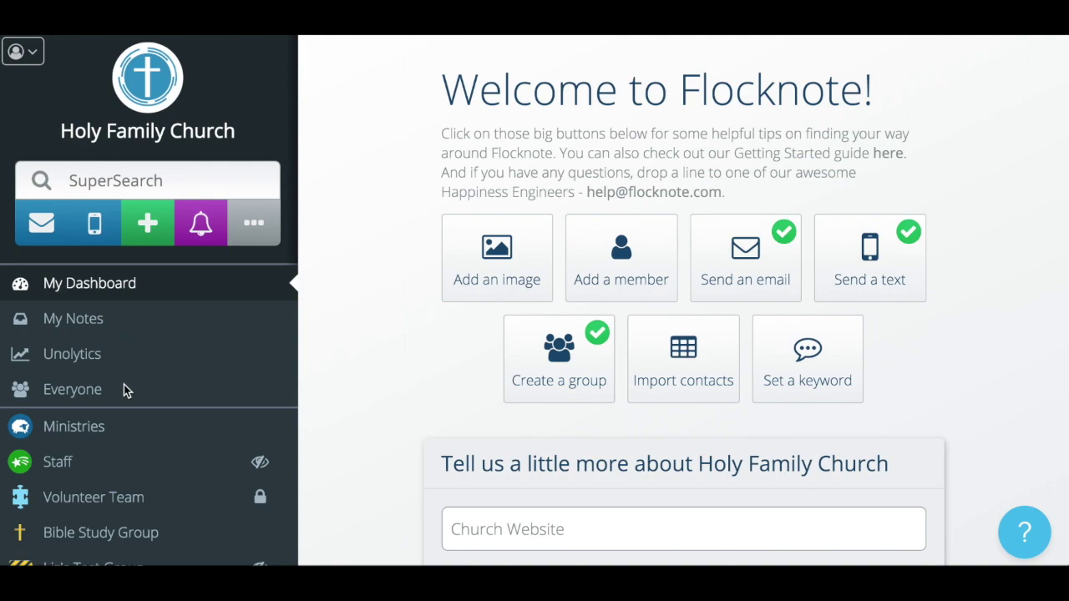
Browse the list of groups and open the Ministries group.
scroll(123, 384, down, 3)
scroll(165, 347, up, 2)
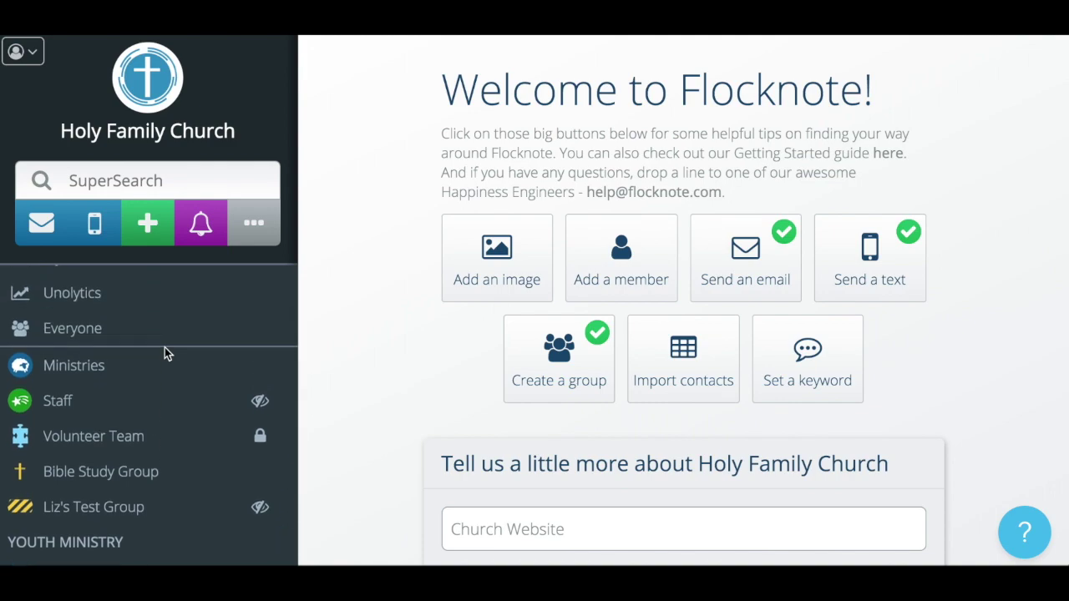
click(64, 371)
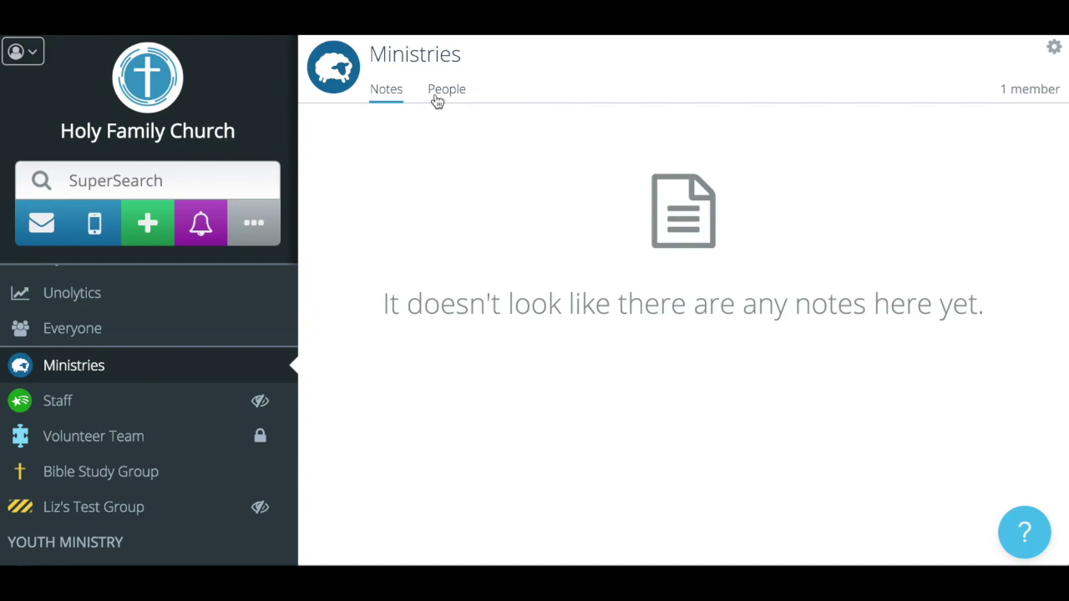
Start managing the groups and add a new open group named Hospitality.
scroll(196, 365, down, 3)
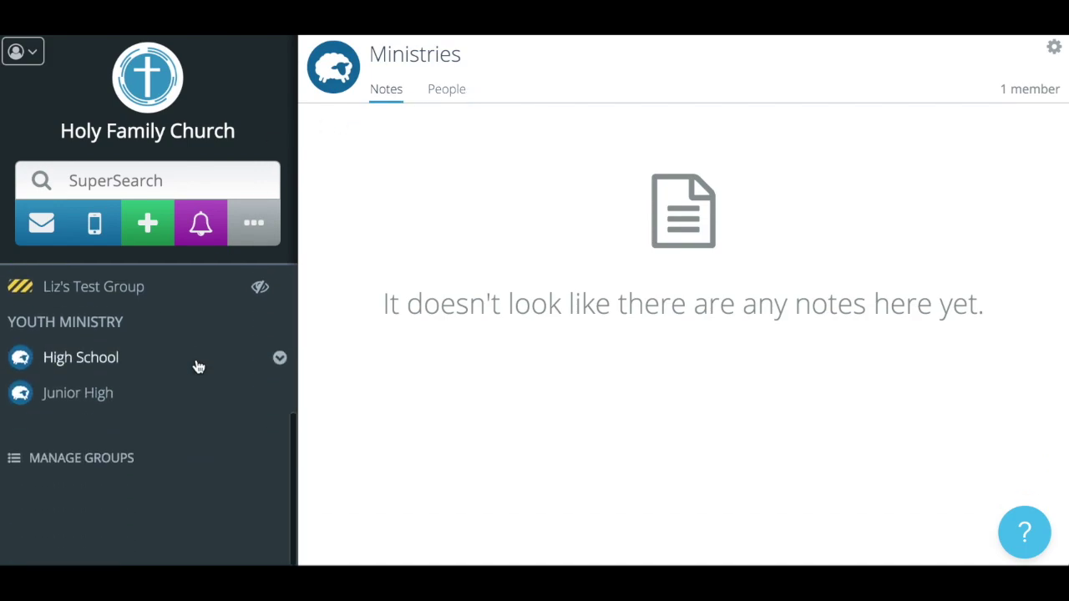
click(62, 459)
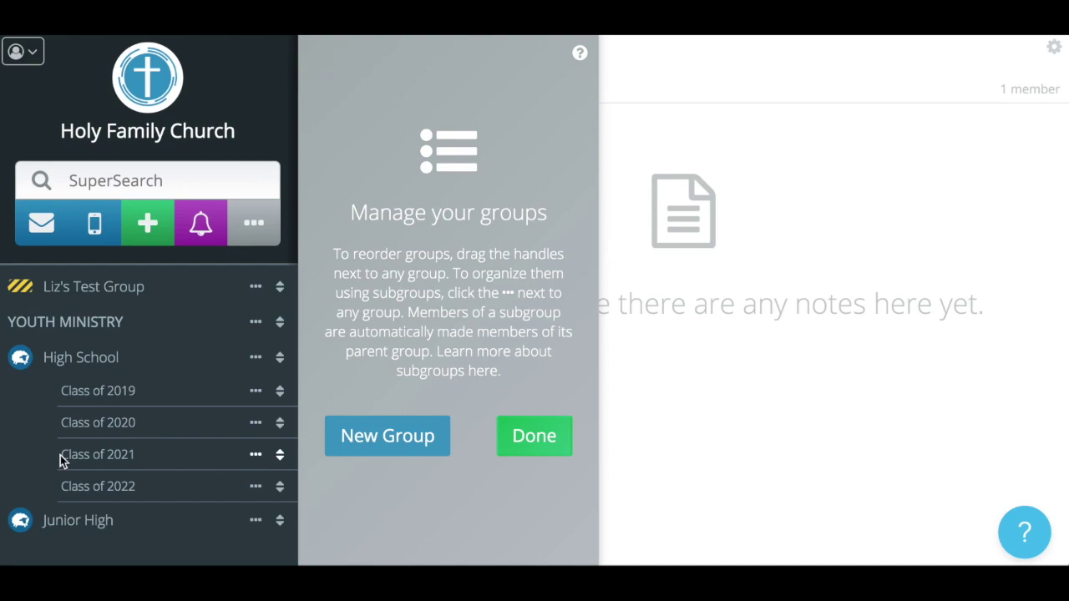
scroll(270, 310, up, 3)
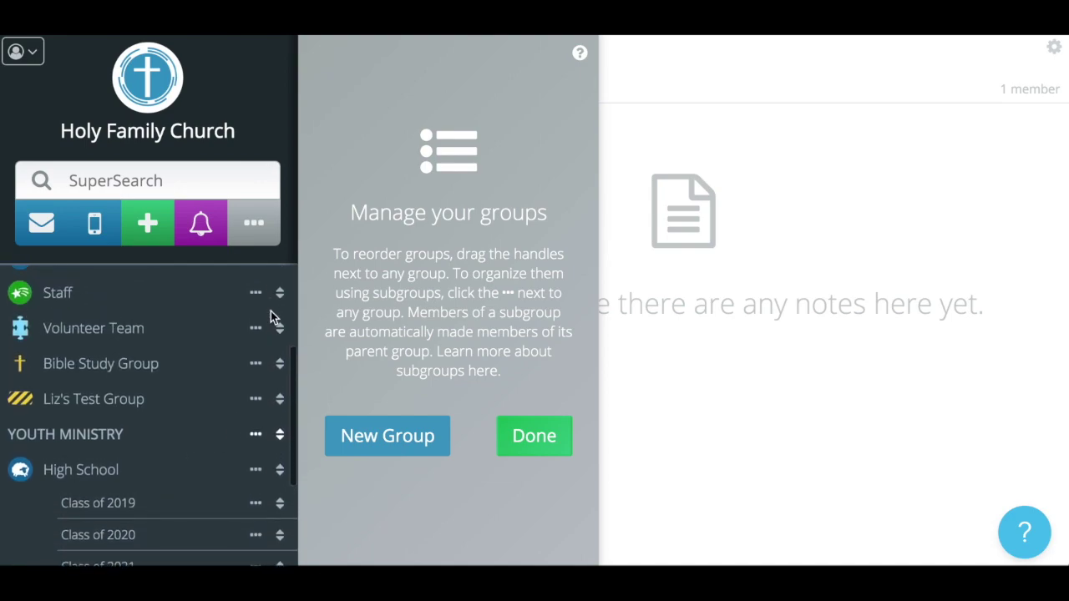
scroll(271, 311, up, 2)
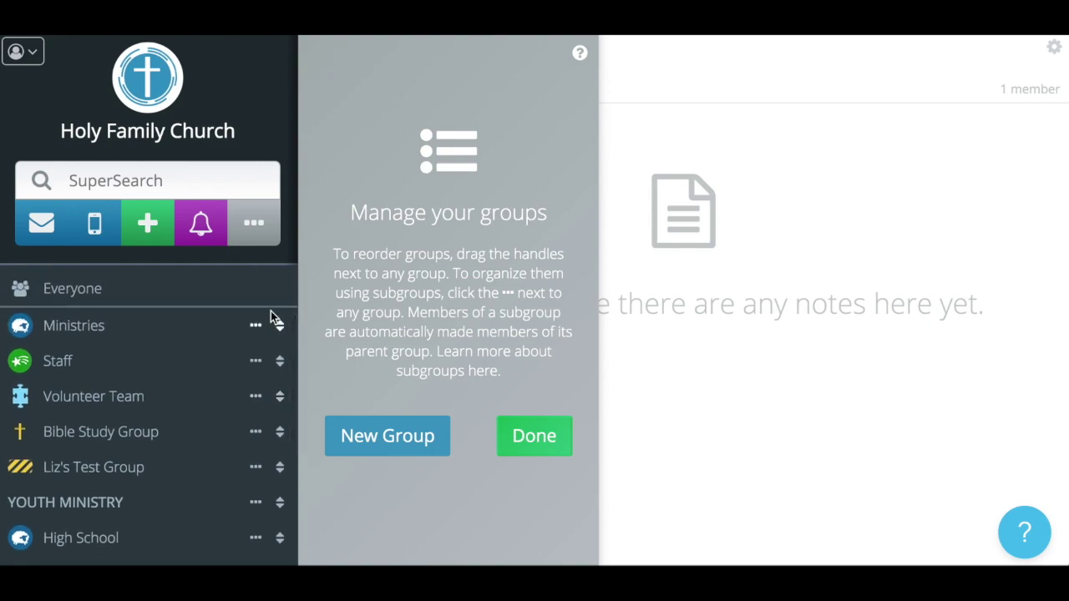
click(415, 451)
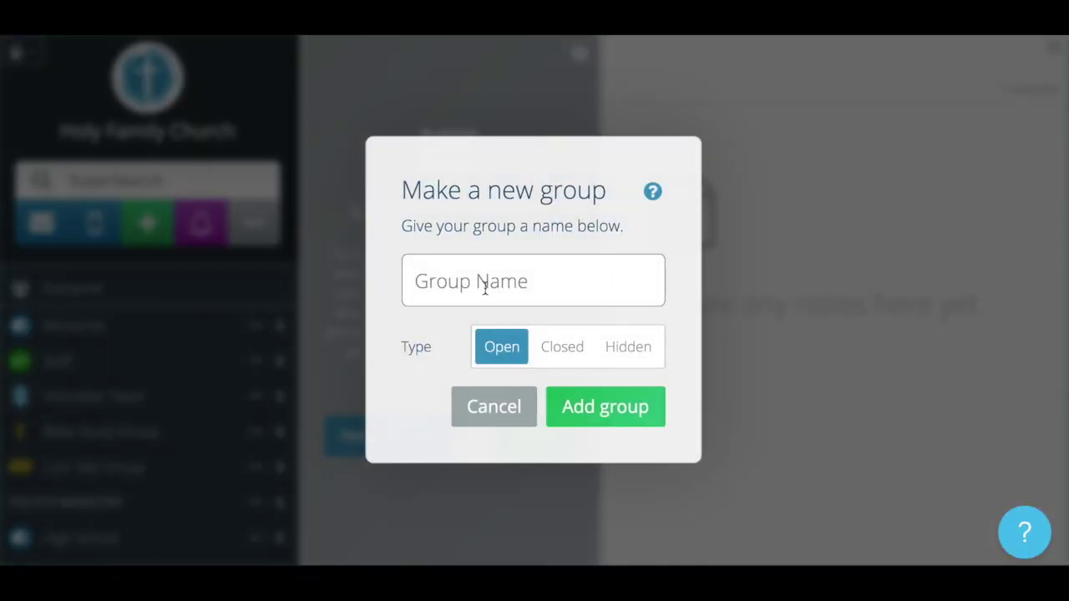
text(Hospitality)
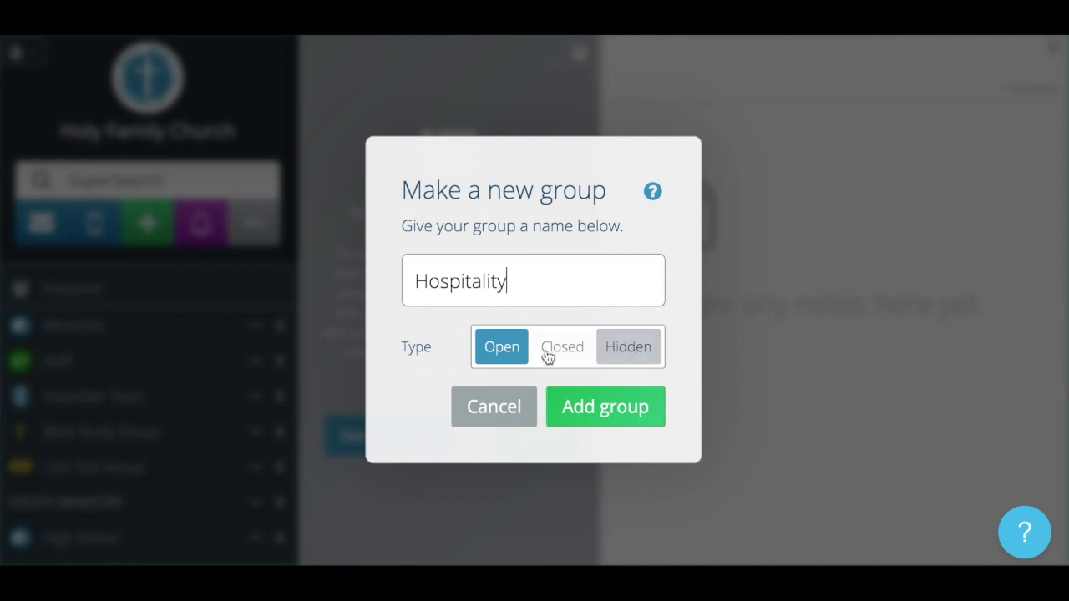
click(582, 406)
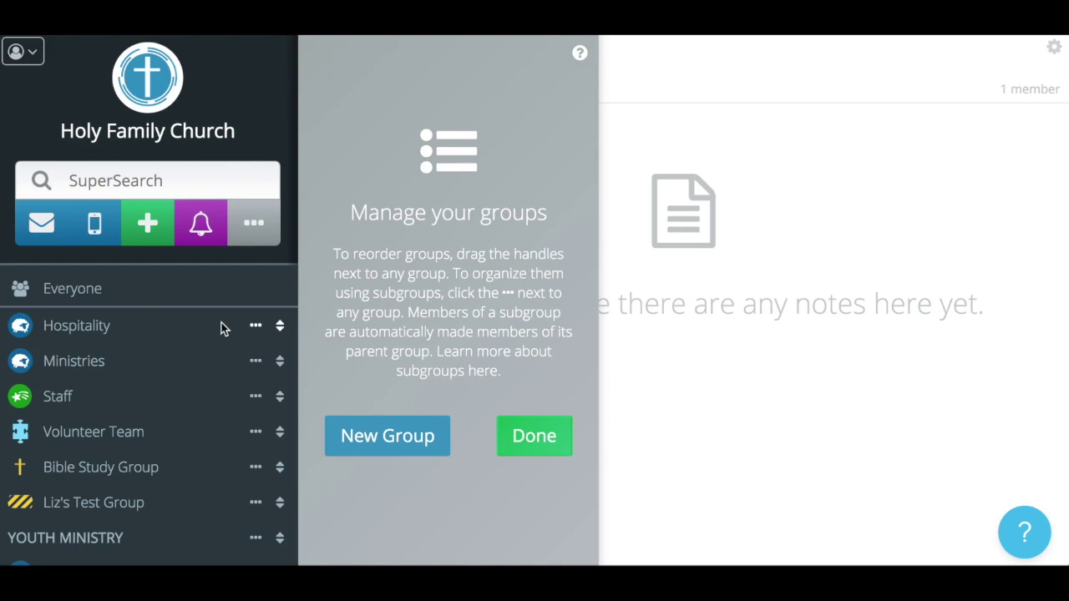
Move the Hospitality group below Staff, make it a subgroup of Ministries, and finish managing groups.
drag(279, 326, 277, 422)
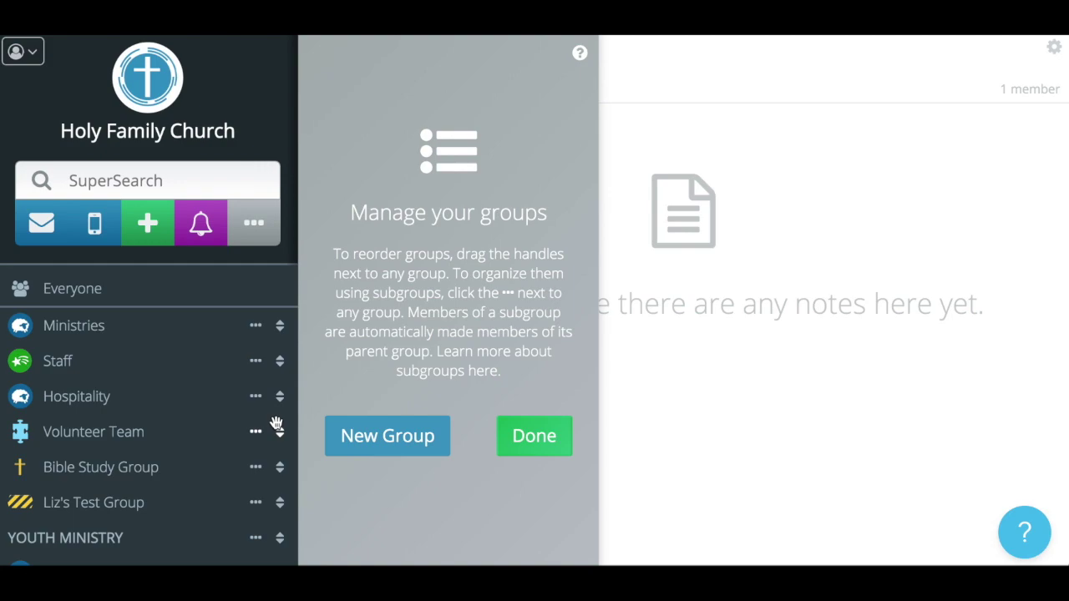
scroll(164, 434, down, 2)
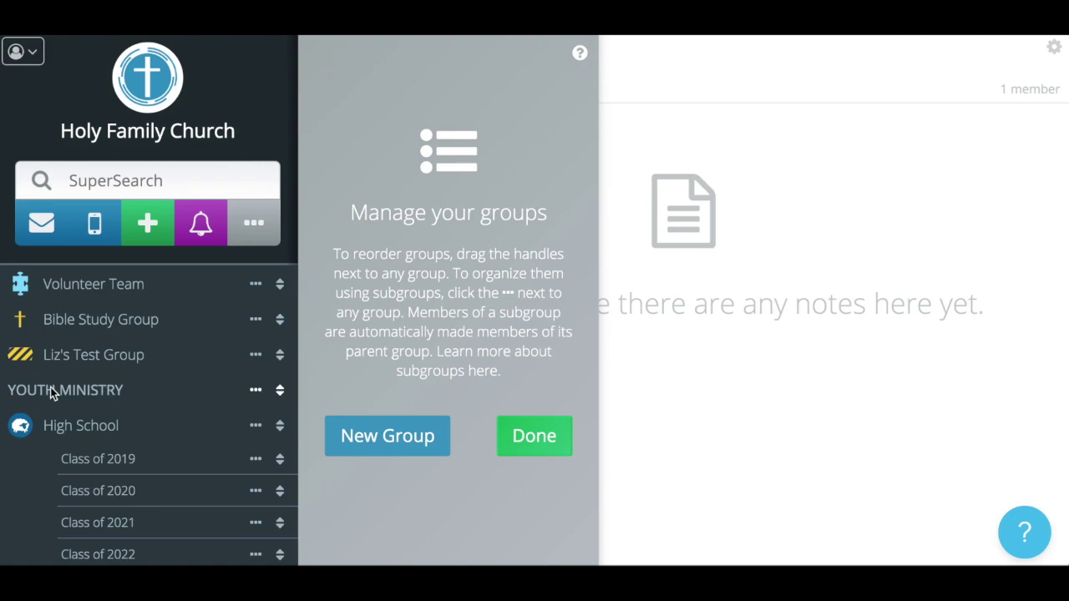
scroll(50, 386, down, 1)
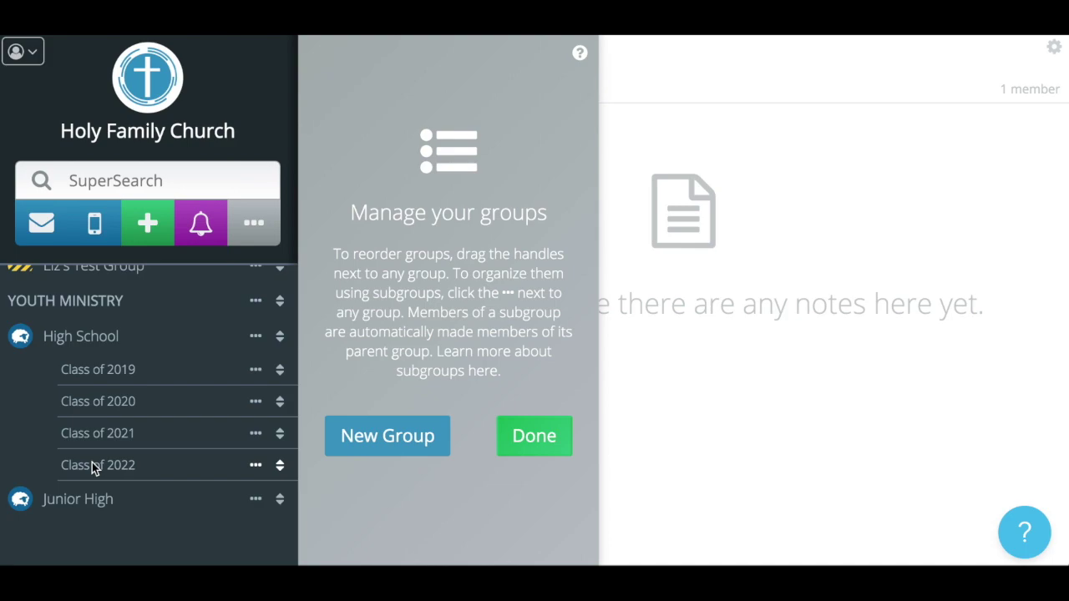
scroll(165, 386, up, 3)
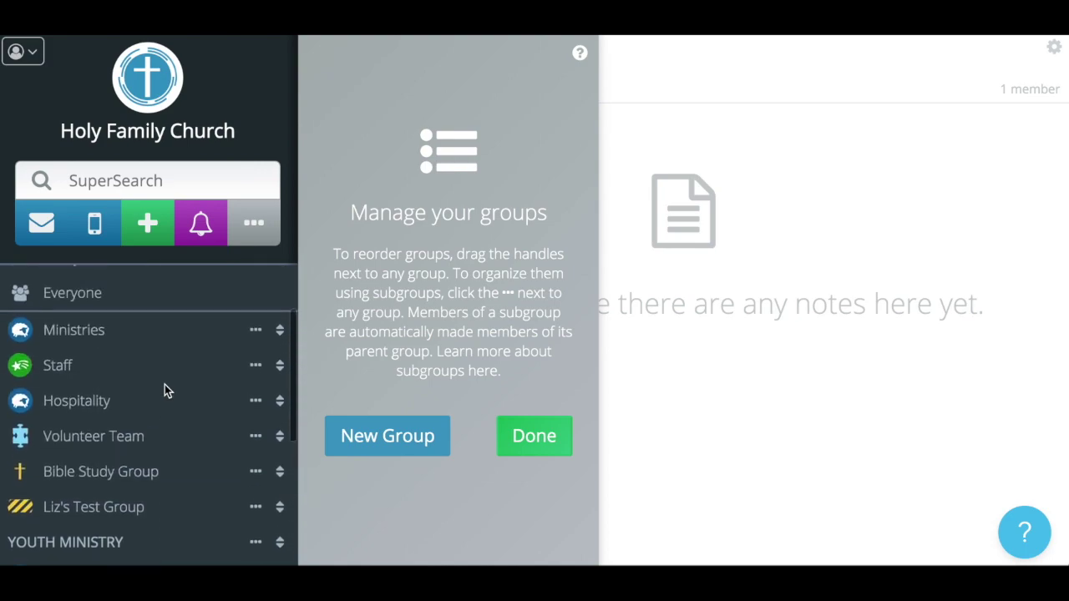
click(255, 405)
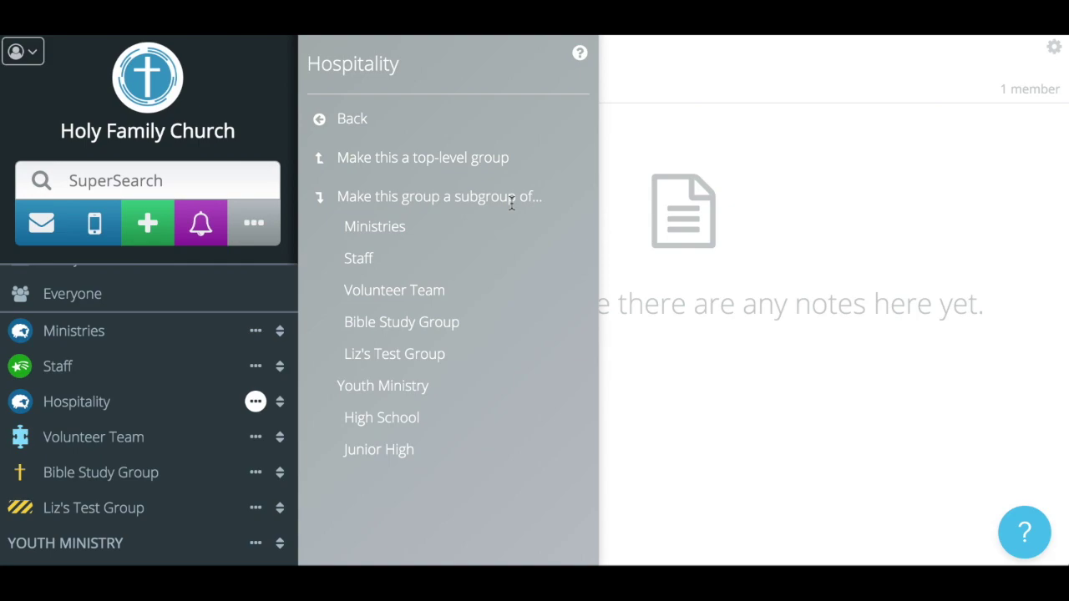
click(441, 237)
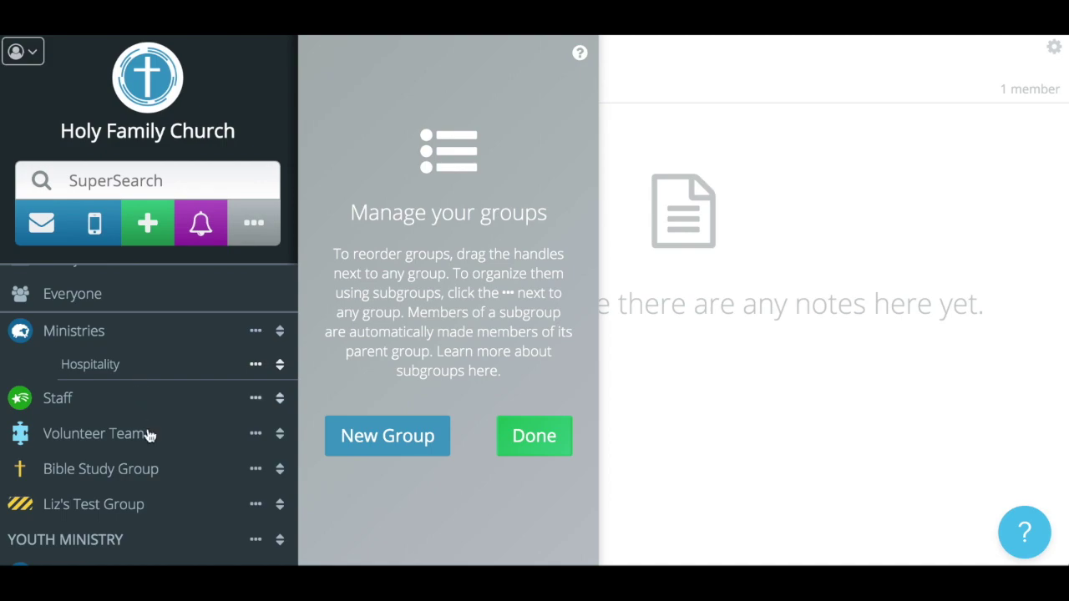
click(555, 440)
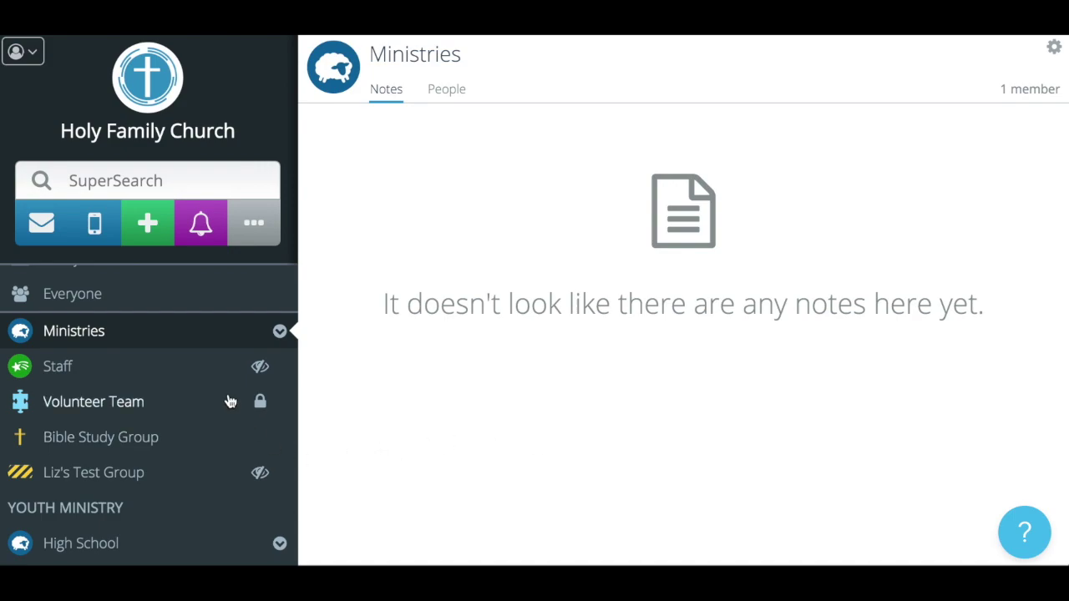
Expand the Ministries group and open the settings of its Hospitality subgroup.
click(280, 332)
click(115, 367)
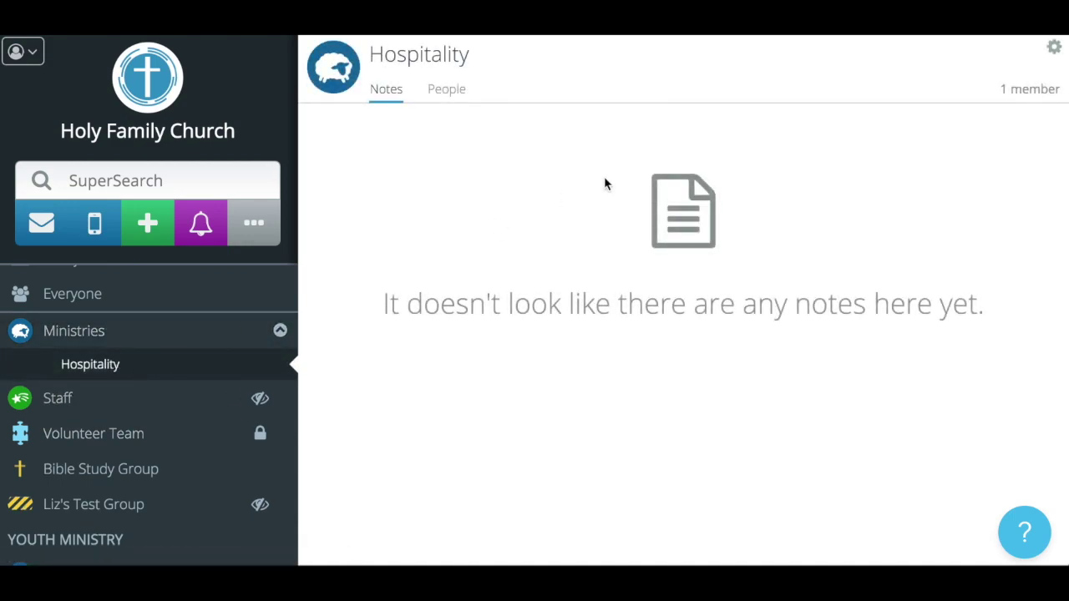
click(1055, 50)
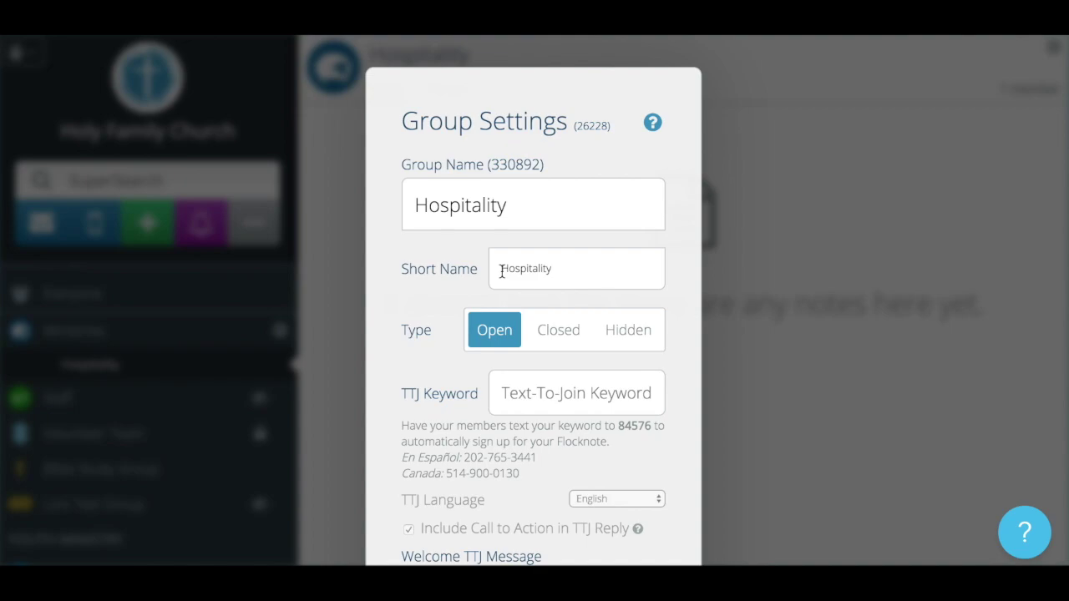
Review Hospitality's type, text-to-join keyword, welcome messages, social connections, URL and RSS feed, and leave the group settings without saving.
scroll(501, 275, down, 2)
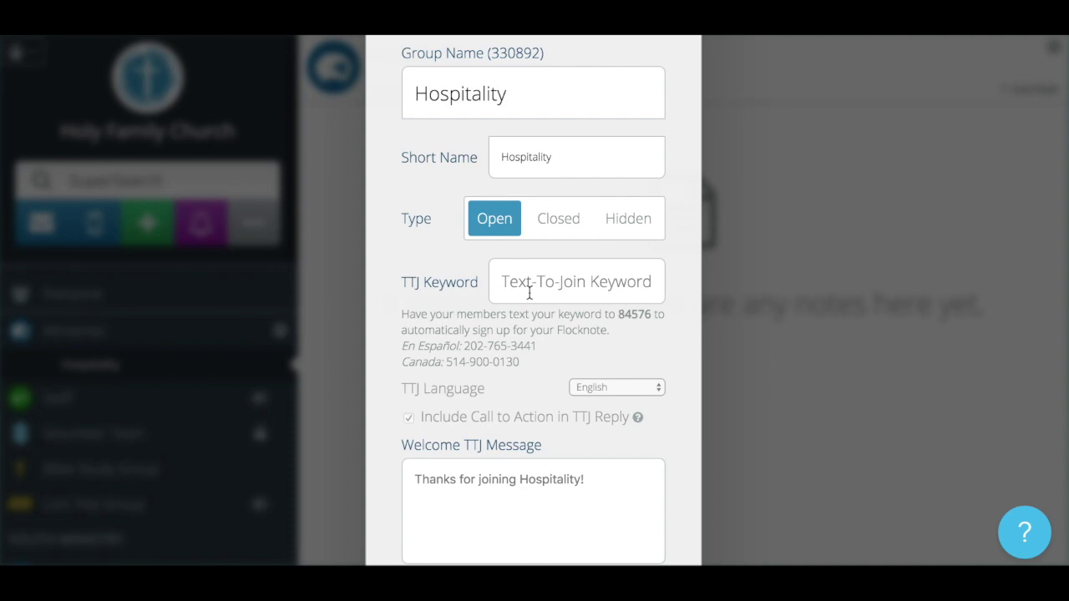
scroll(529, 292, down, 1)
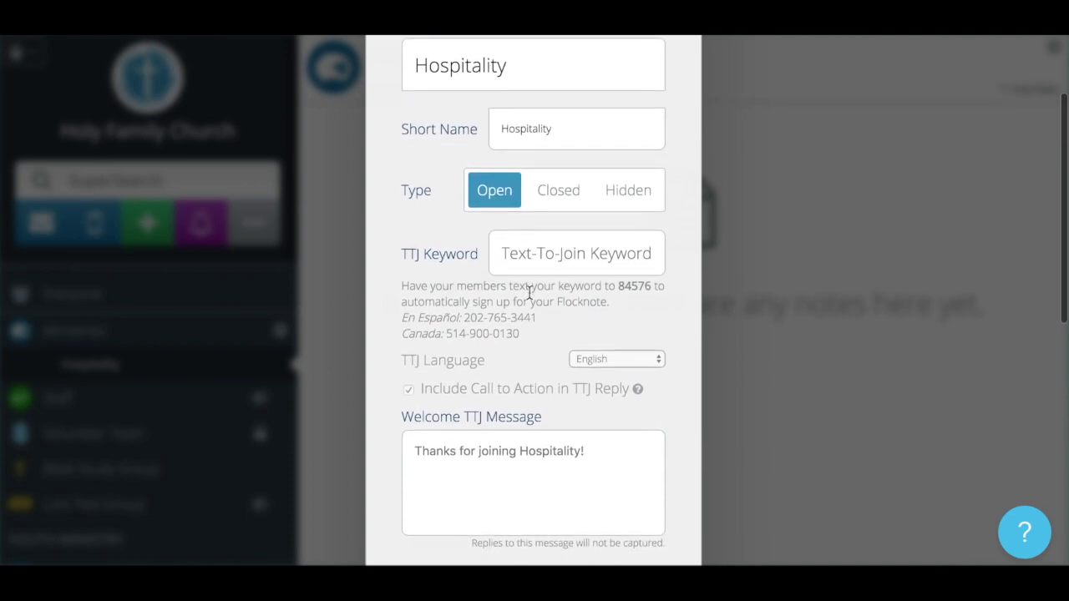
scroll(529, 292, down, 5)
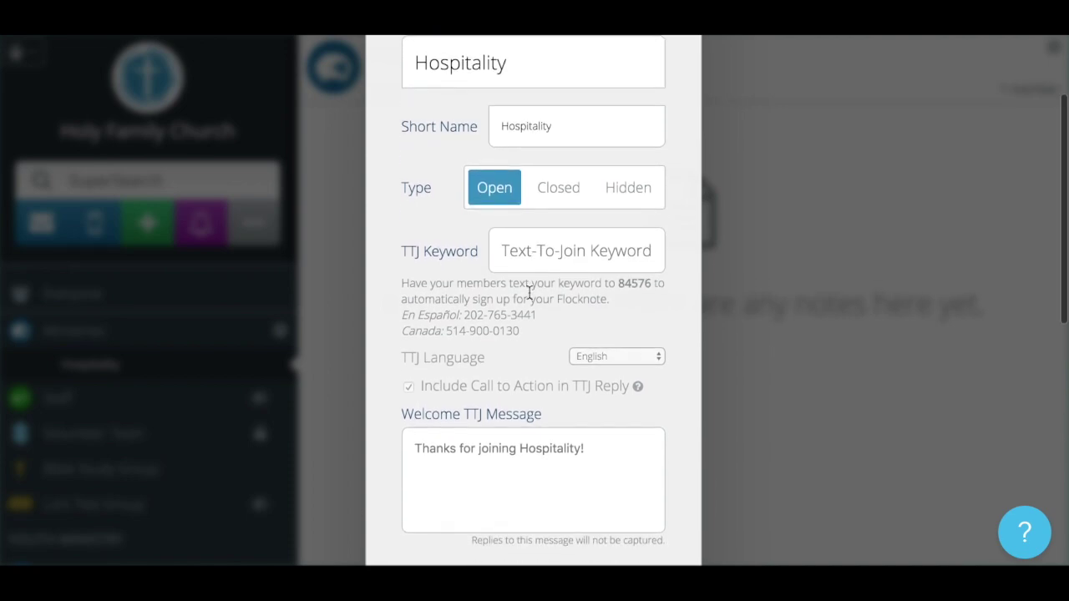
scroll(529, 291, down, 1)
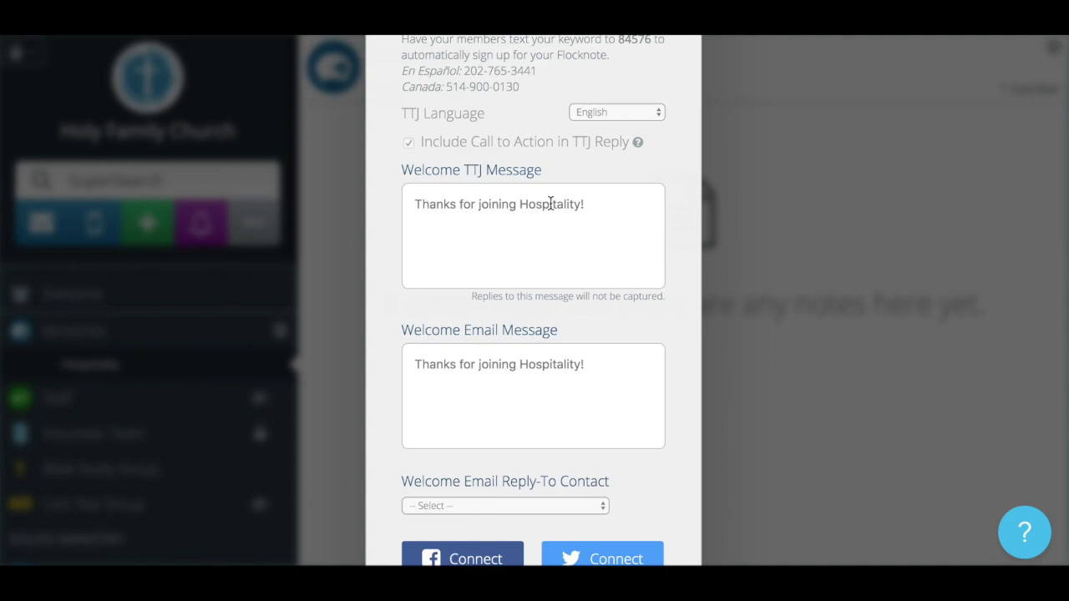
click(519, 205)
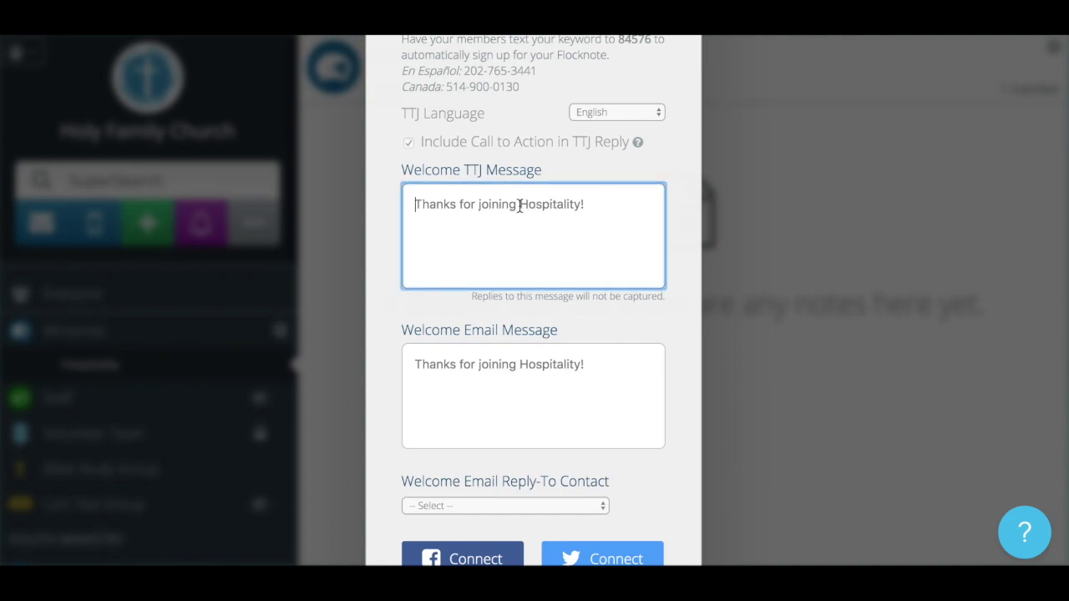
scroll(508, 308, down, 5)
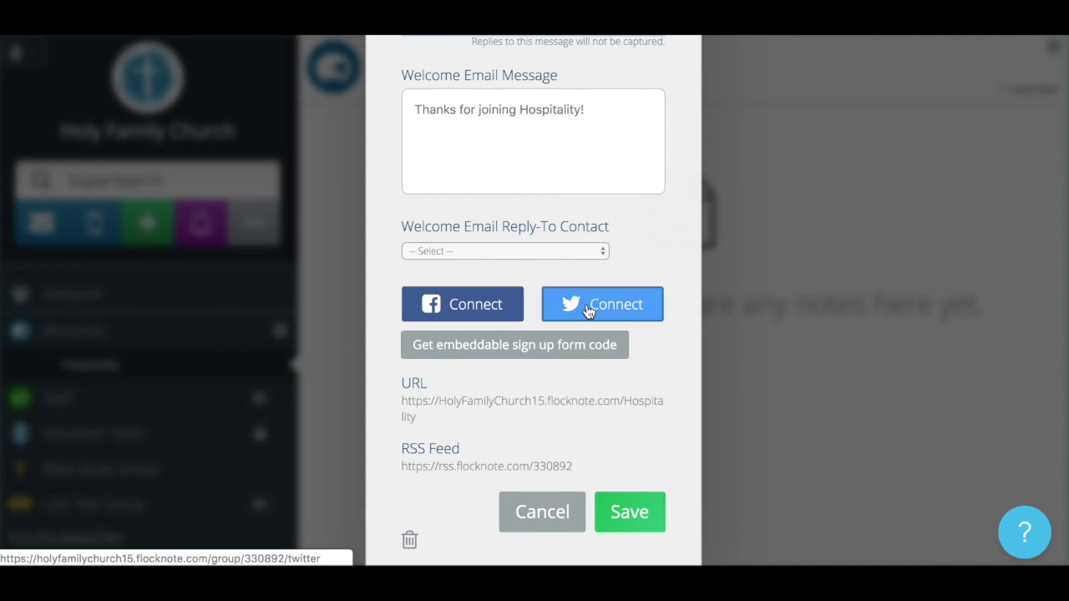
scroll(587, 309, down, 2)
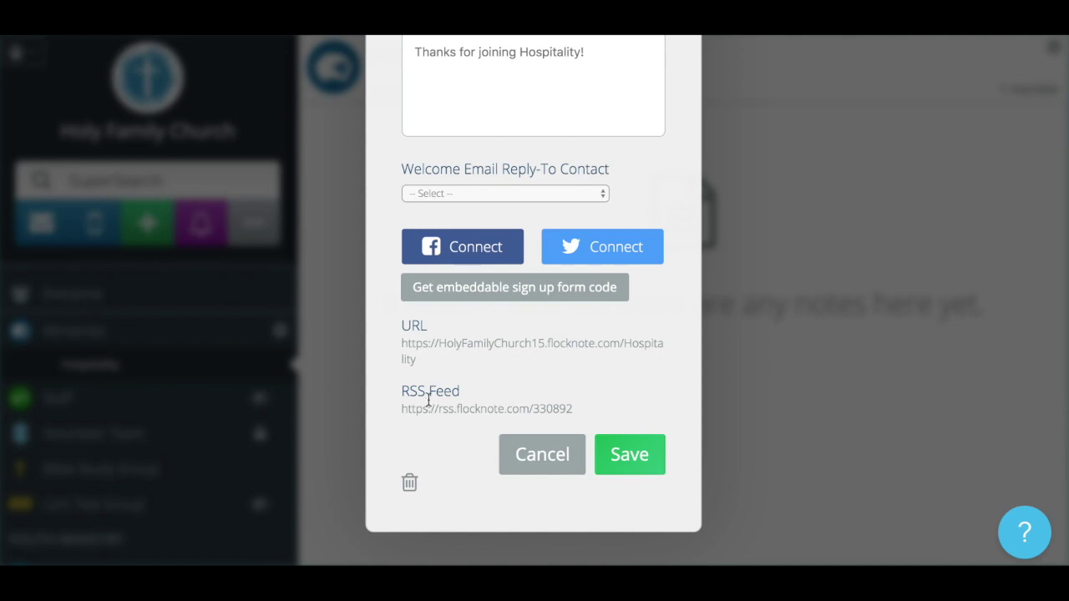
scroll(453, 351, up, 10)
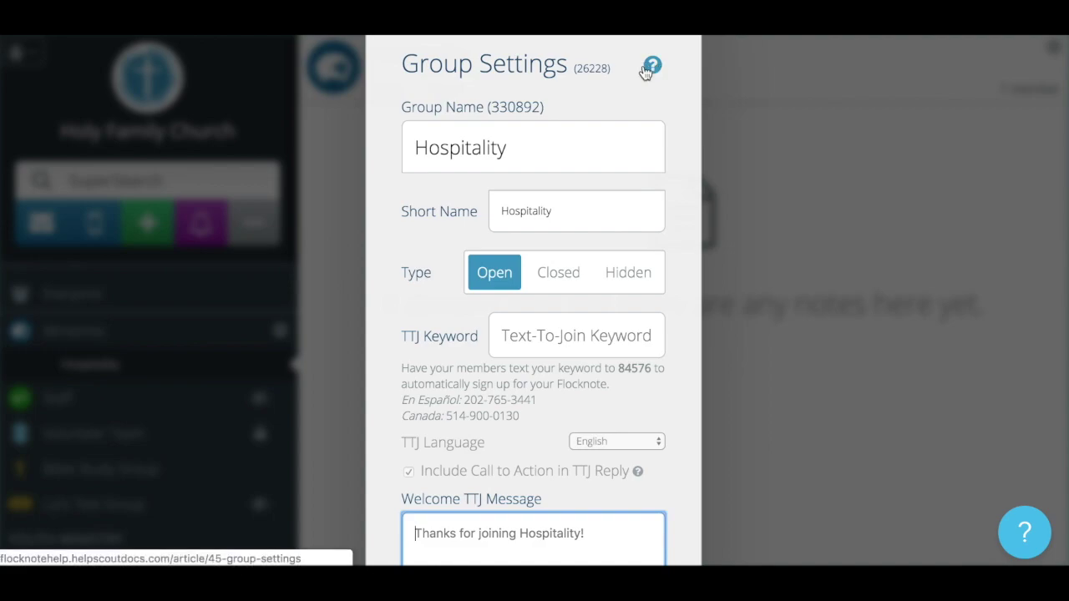
scroll(588, 267, down, 1)
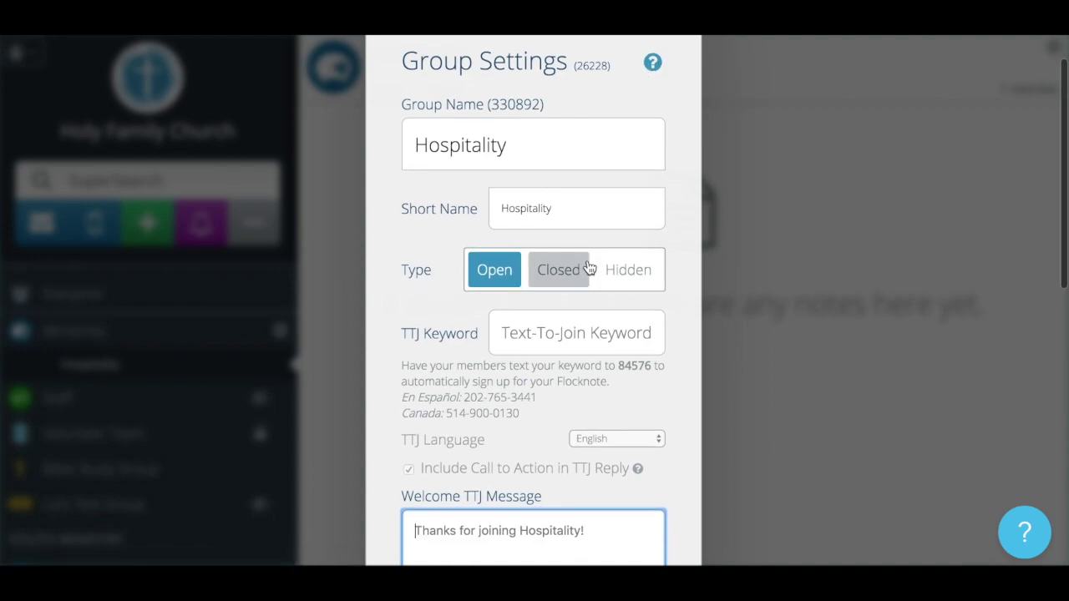
scroll(589, 267, down, 10)
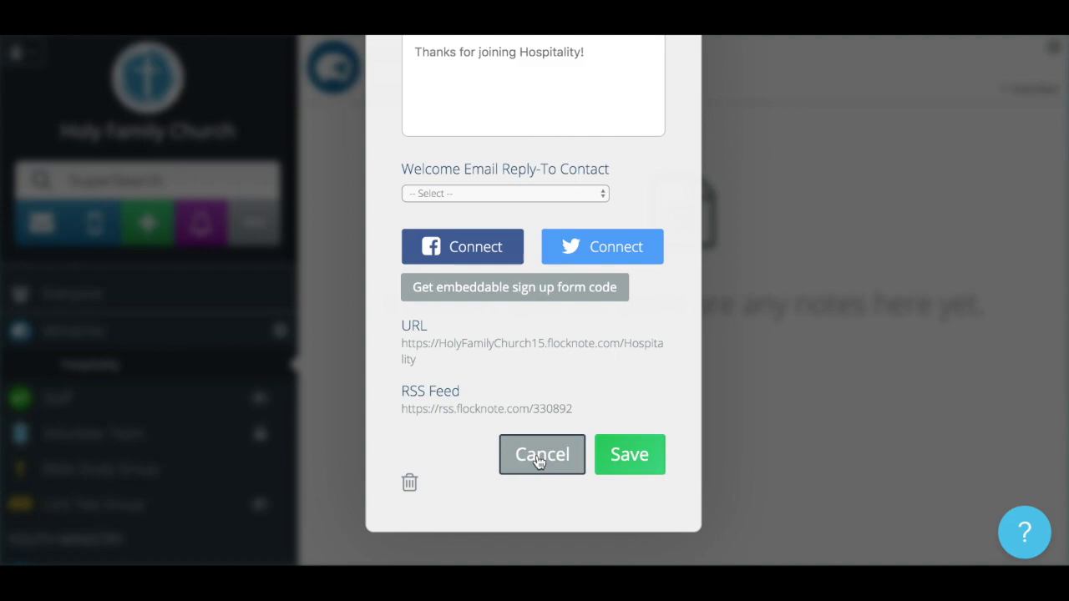
click(539, 461)
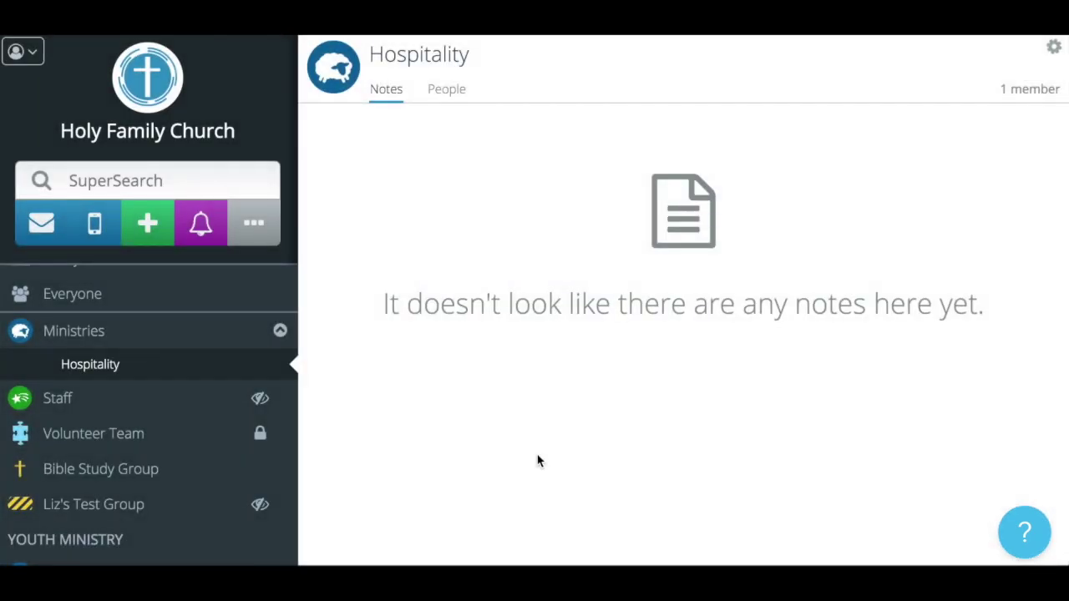